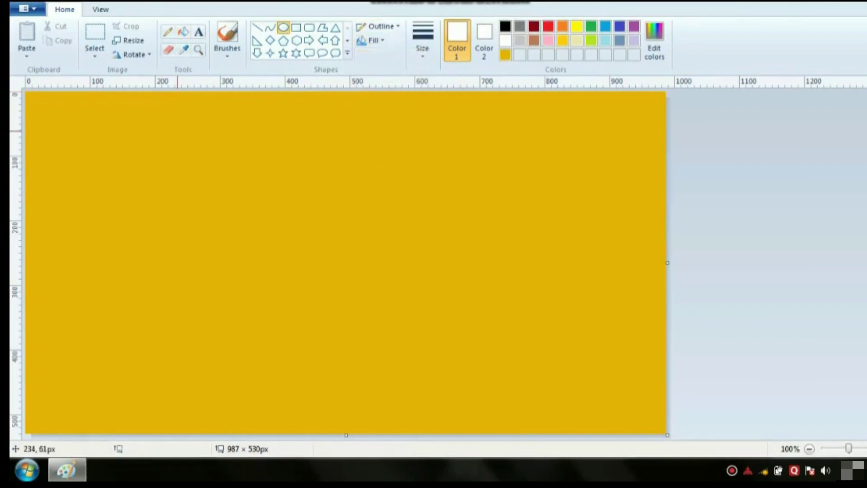
- Draw a filled white circle about 345 px in diameter on the gold background, slightly above the middle of the canvas
left_click_drag(225, 127, 449, 345)
left_click_drag(358, 284, 358, 279)
left_click(708, 251)
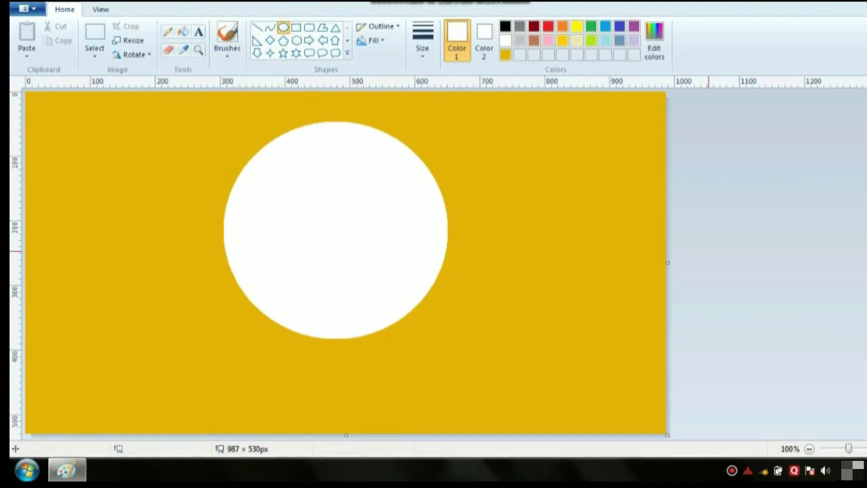
- Define a dark grey custom colour with red, green and blue at 60 and make it the drawing colour
left_click(505, 27)
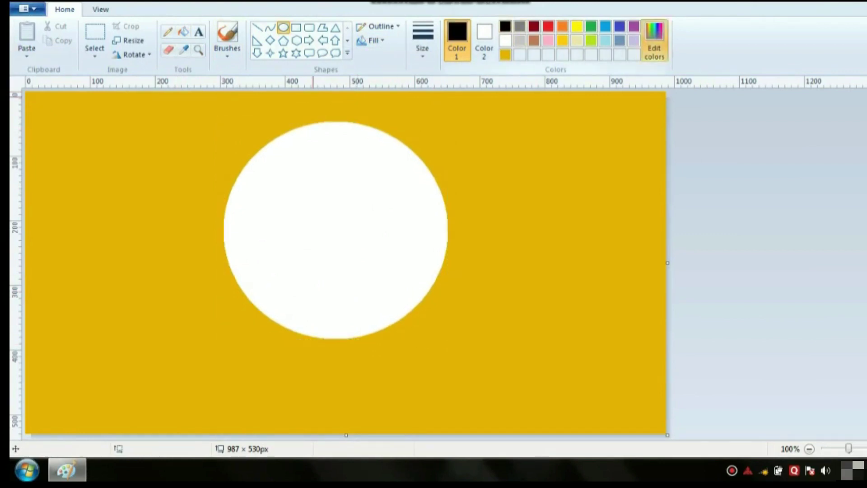
left_click(654, 41)
left_click(585, 224)
left_click(587, 230)
left_click(525, 314)
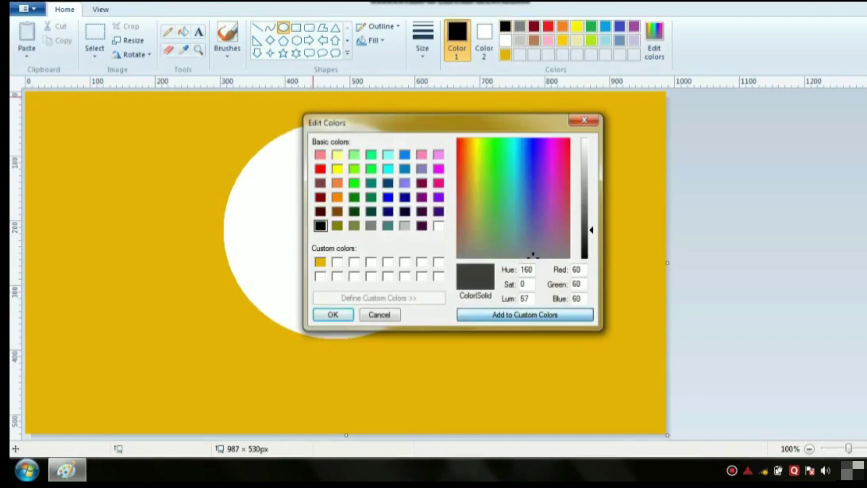
left_click(341, 314)
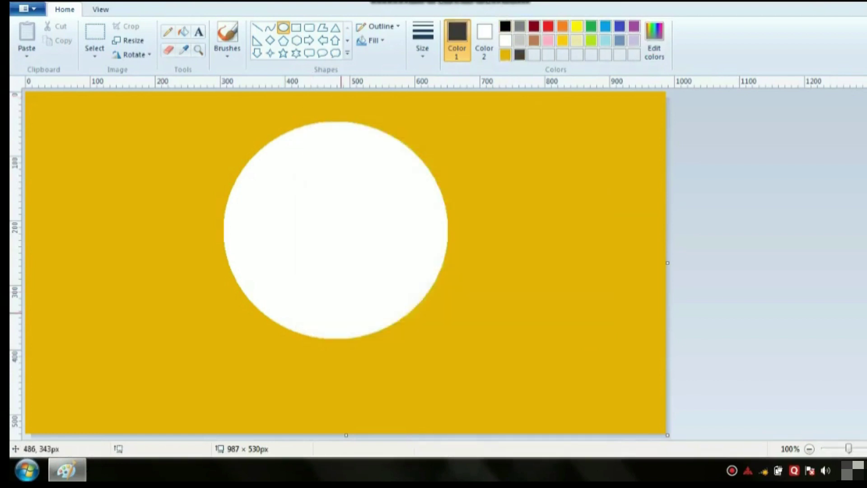
- Draw a jagged dark grey ridge line across the whole canvas over the circle and fill everything below it dark grey
left_click(257, 28)
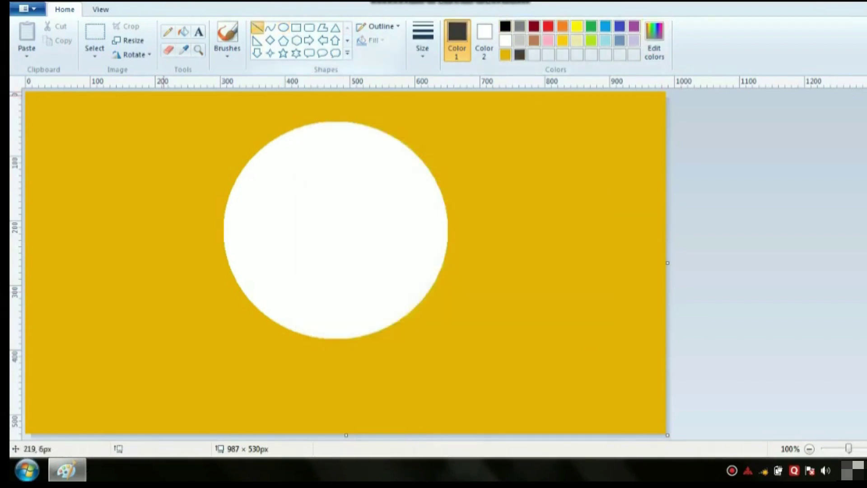
mouse_move(26, 125)
left_mouse_down()
mouse_move(254, 261)
mouse_move(283, 232)
mouse_move(324, 278)
mouse_move(423, 282)
mouse_move(417, 286)
mouse_move(427, 279)
mouse_move(497, 314)
mouse_move(575, 277)
mouse_move(596, 294)
mouse_move(677, 217)
left_mouse_up()
left_click(439, 283)
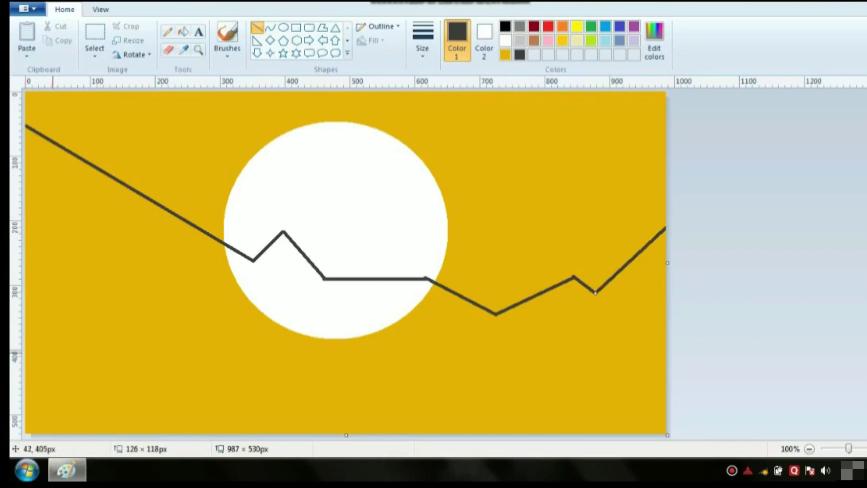
left_click(183, 31)
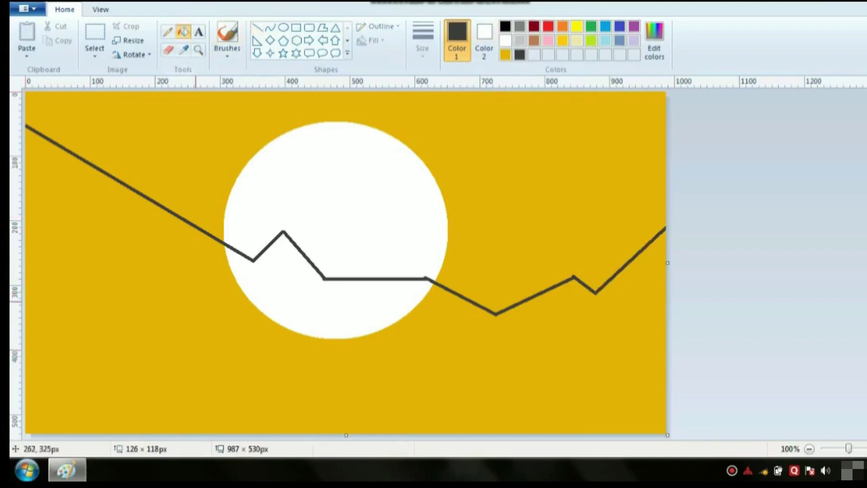
left_click(277, 345)
left_click(279, 292)
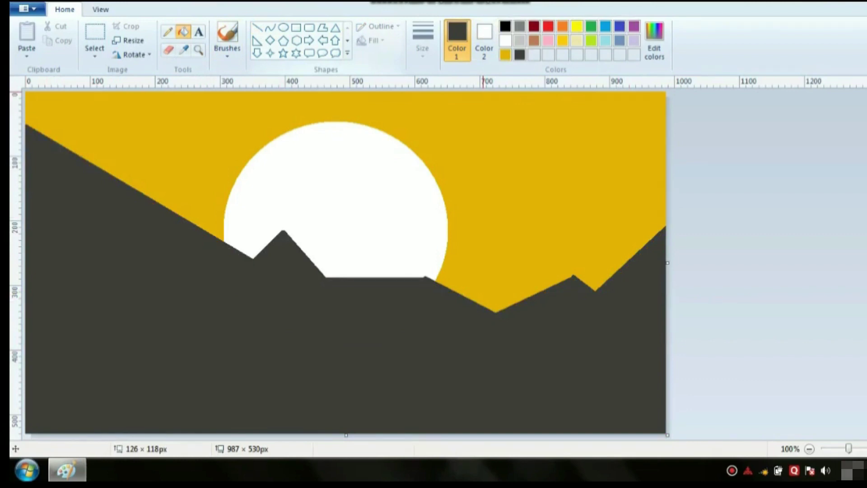
left_click(505, 55)
left_click(167, 50)
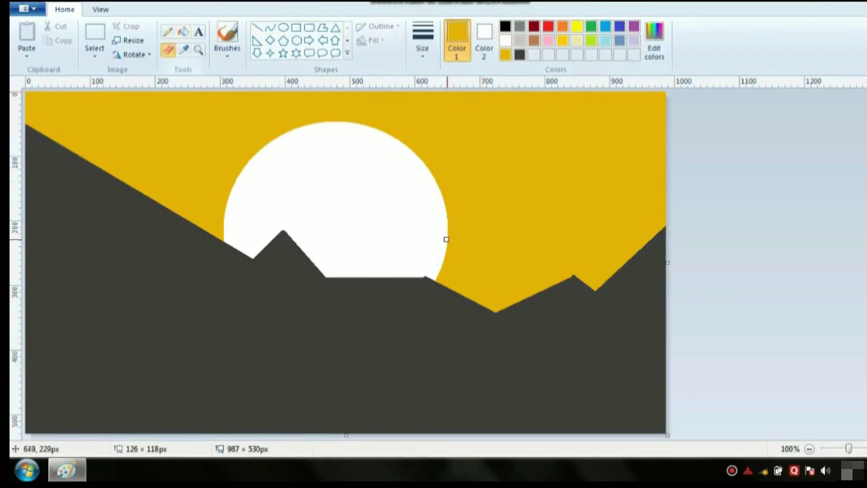
left_click_drag(570, 275, 574, 273)
- Draw an orange zigzag mountain outline from the canvas's left edge down to its bottom edge and fill it orange
left_click(562, 27)
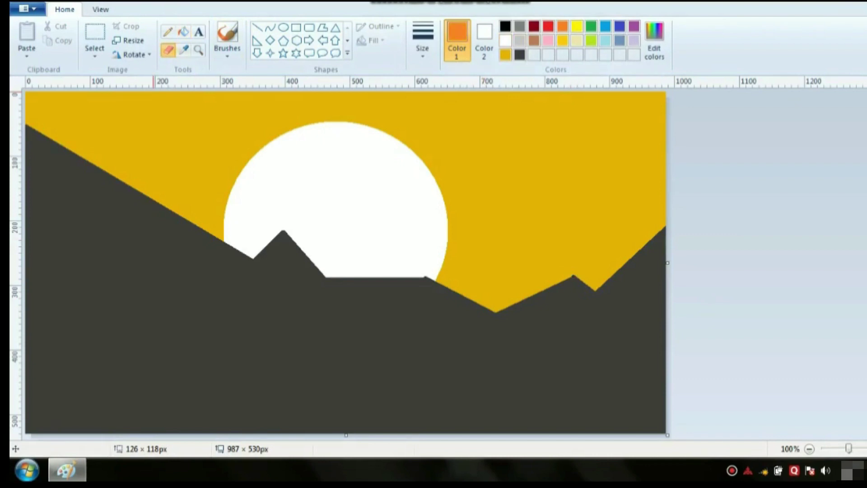
left_click(257, 28)
mouse_move(26, 280)
left_mouse_down()
mouse_move(58, 310)
mouse_move(86, 315)
mouse_move(162, 260)
mouse_move(189, 309)
mouse_move(249, 354)
left_mouse_up()
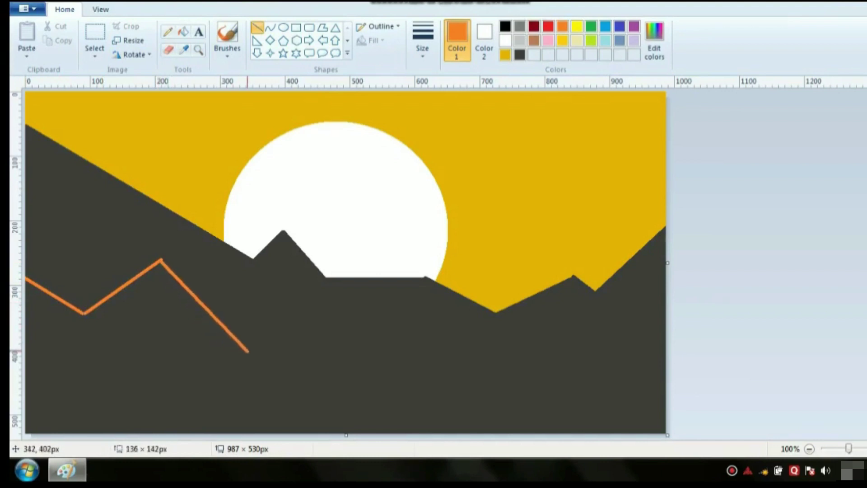
left_click(217, 361)
mouse_move(249, 352)
left_mouse_down()
mouse_move(292, 320)
mouse_move(499, 479)
left_mouse_up()
left_click(294, 346)
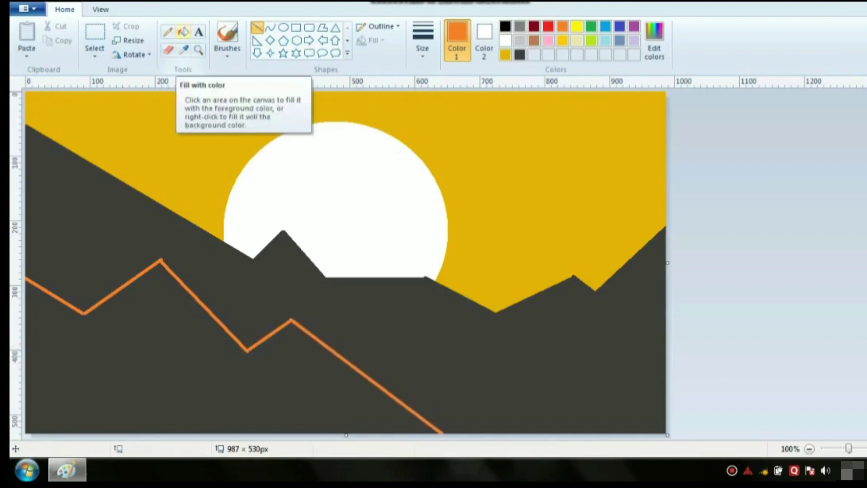
left_click(183, 32)
left_click(170, 309)
- Define a custom colour from the palette purple with adjusted luminosity for drawing lines
left_click(257, 28)
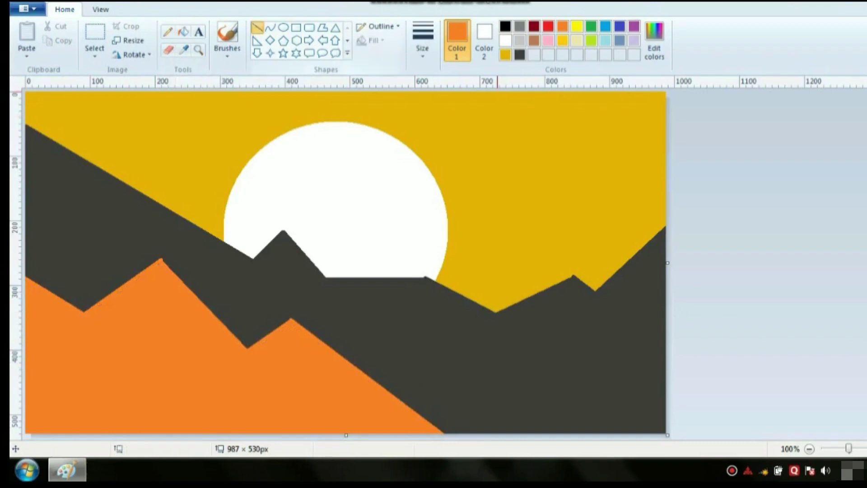
left_click(634, 26)
left_click(654, 43)
left_click(587, 194)
left_click(525, 315)
left_click(333, 314)
- Draw a purple zigzag ridge from the orange mountain's slope to the canvas's right edge and fill the area below it, including the tall peak
mouse_move(225, 327)
left_mouse_down()
mouse_move(273, 286)
mouse_move(345, 324)
mouse_move(392, 297)
left_mouse_up()
mouse_move(392, 297)
left_mouse_down()
mouse_move(435, 328)
mouse_move(518, 233)
mouse_move(590, 286)
mouse_move(582, 321)
mouse_move(623, 294)
mouse_move(666, 288)
left_mouse_up()
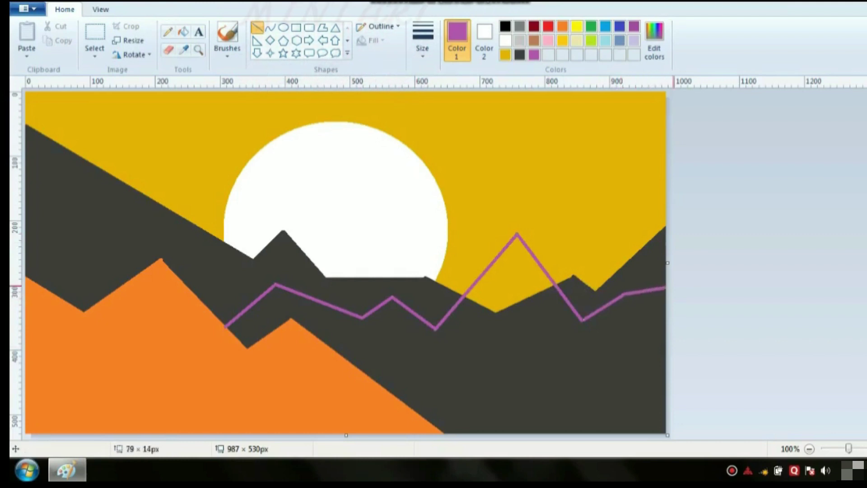
left_click(183, 31)
left_click(521, 304)
left_click(515, 271)
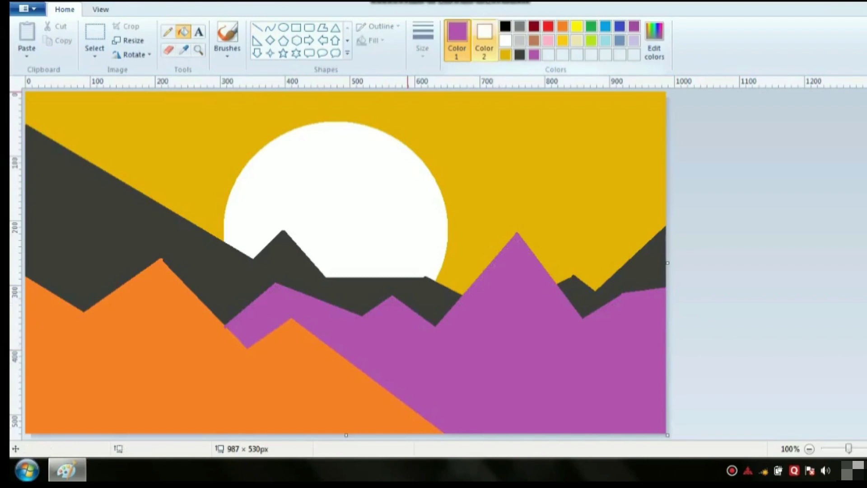
- Draw a blue-grey zigzag ridge from the orange slope to the canvas's right edge and fill the area below it blue-grey
left_click(257, 28)
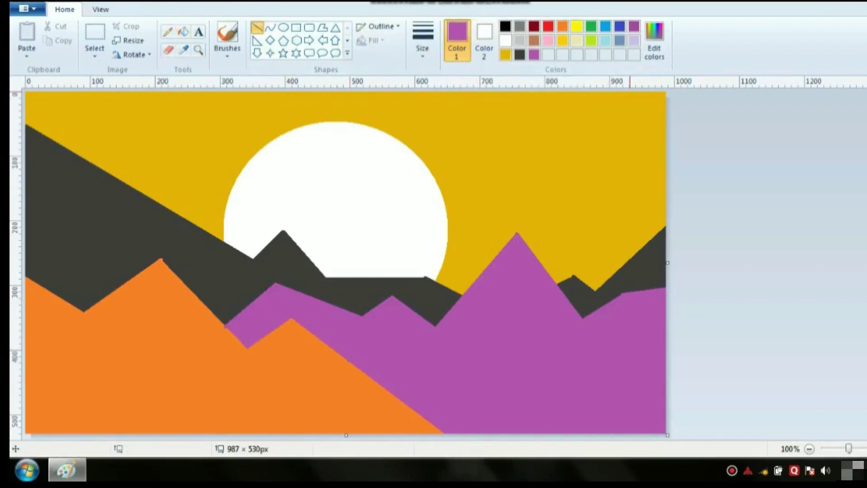
left_click(620, 41)
mouse_move(353, 367)
left_mouse_down()
mouse_move(393, 329)
mouse_move(486, 366)
mouse_move(534, 325)
mouse_move(605, 369)
mouse_move(683, 312)
left_mouse_up()
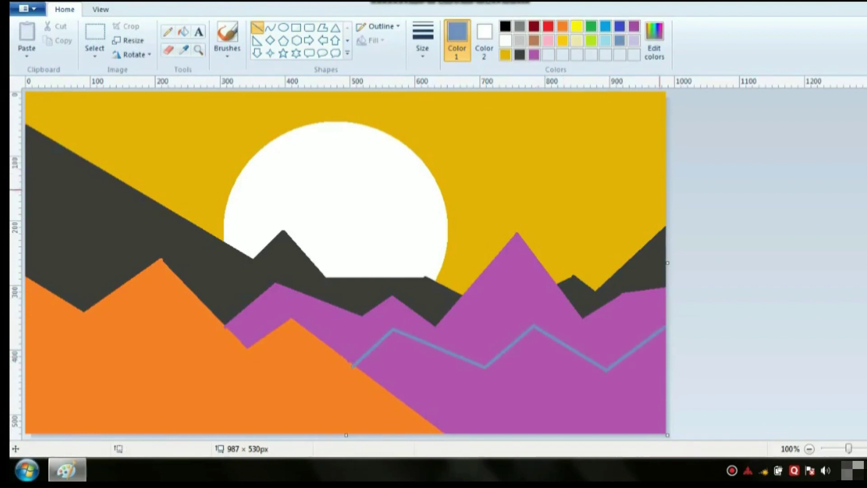
left_click(183, 32)
left_click(469, 396)
- Define a brighter green custom colour from the palette green for drawing lines
left_click(257, 28)
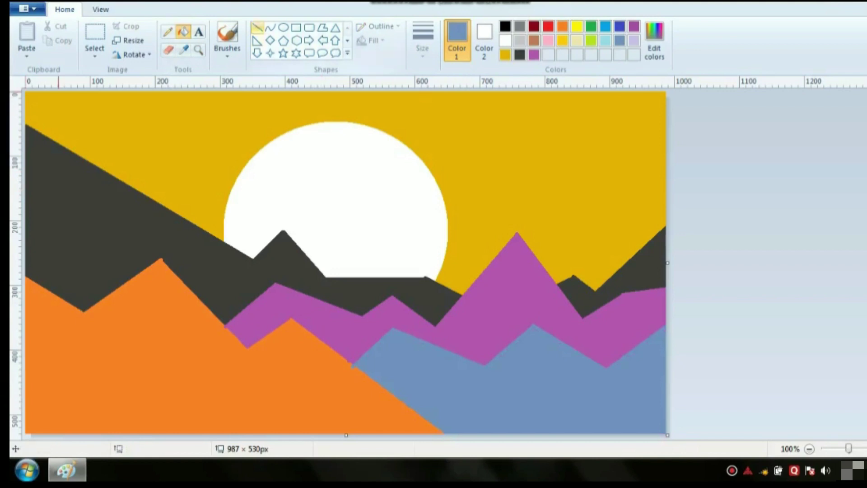
left_click(591, 26)
left_click(653, 40)
left_click(586, 197)
left_click(524, 314)
left_click(332, 314)
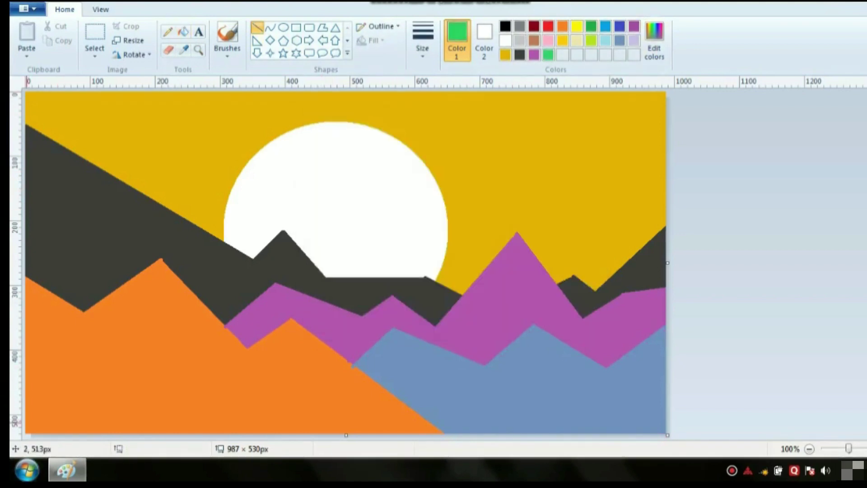
- Draw a green zigzag ridge across the full canvas width in the foreground and fill the areas below it green
left_click_drag(26, 376, 257, 385)
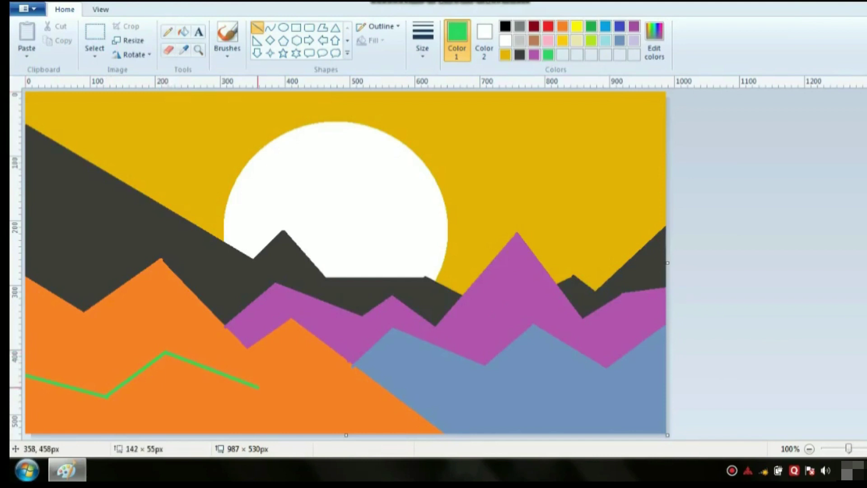
left_click_drag(261, 391, 302, 354)
left_click_drag(302, 355, 410, 353)
mouse_move(411, 353)
left_mouse_down()
mouse_move(477, 401)
mouse_move(542, 370)
mouse_move(605, 395)
mouse_move(646, 377)
mouse_move(676, 392)
left_mouse_up()
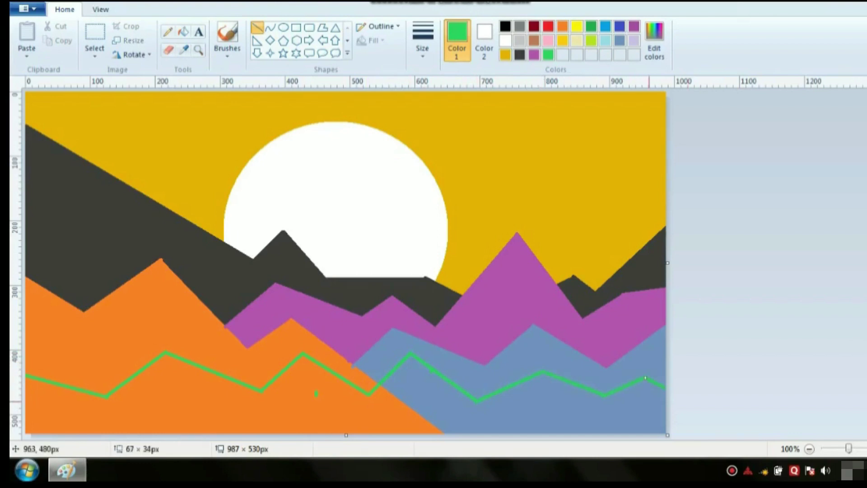
left_click(183, 31)
left_click(142, 393)
left_click(438, 387)
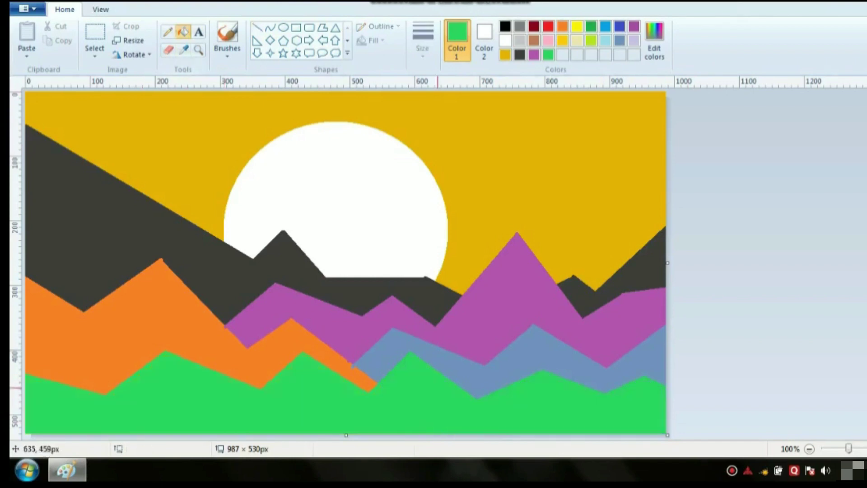
- Touch up the joint between the orange, purple and blue-grey ridges with the Pencil in purple and a brush in orange
left_click(534, 55)
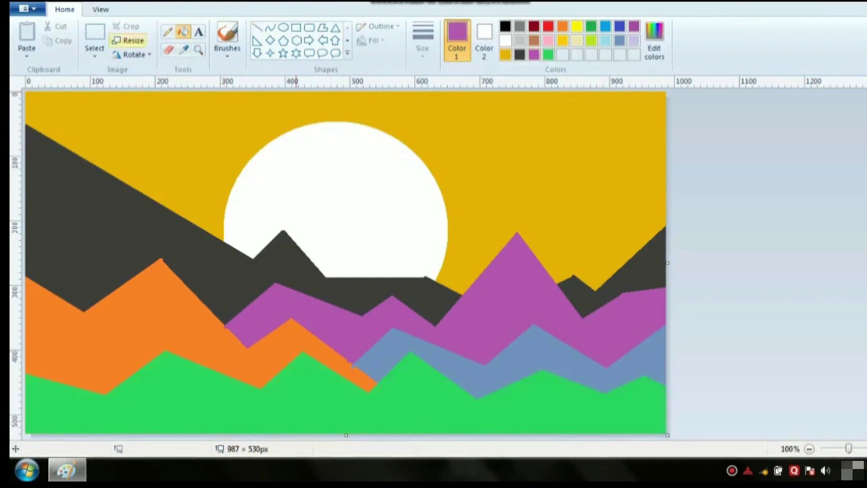
left_click(168, 32)
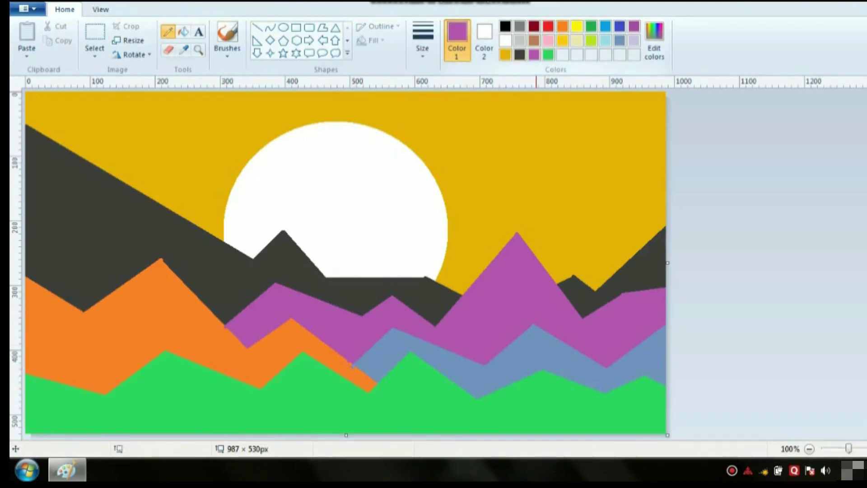
left_click(562, 26)
left_click(227, 38)
left_click(226, 74)
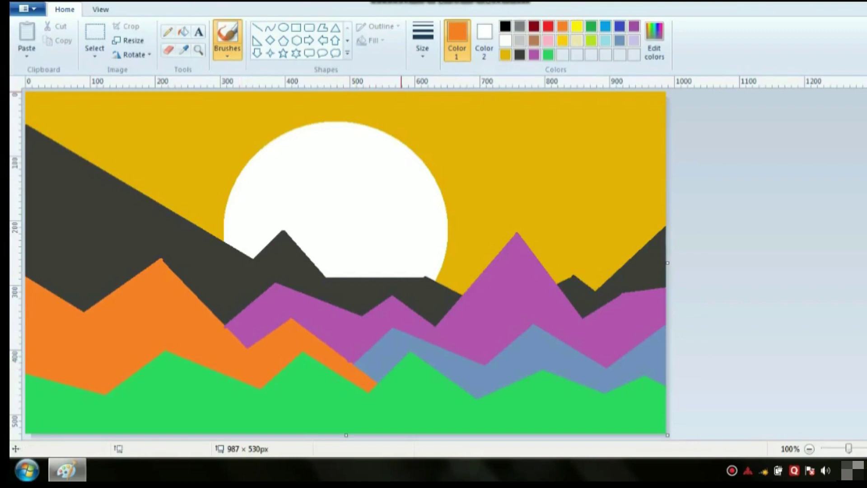
- Smooth the bumps along the dark grey ridge's edge with the brush in dark grey, white and gold
left_click(519, 55)
left_click(505, 40)
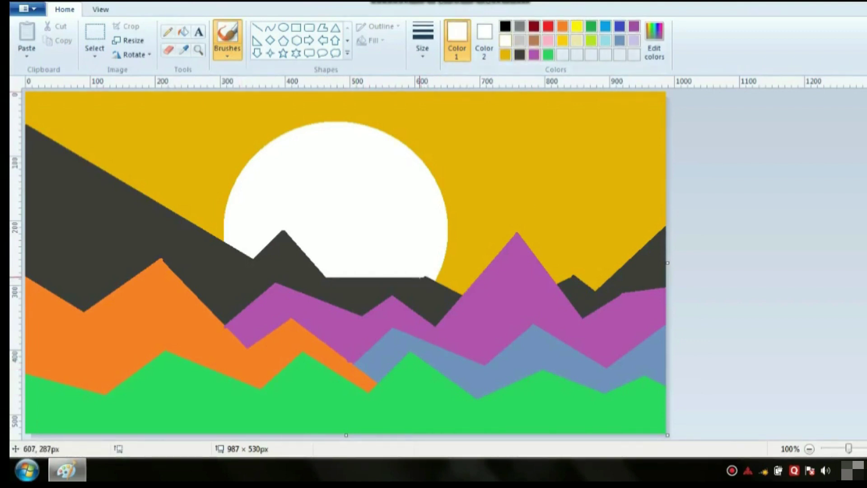
left_click(505, 55)
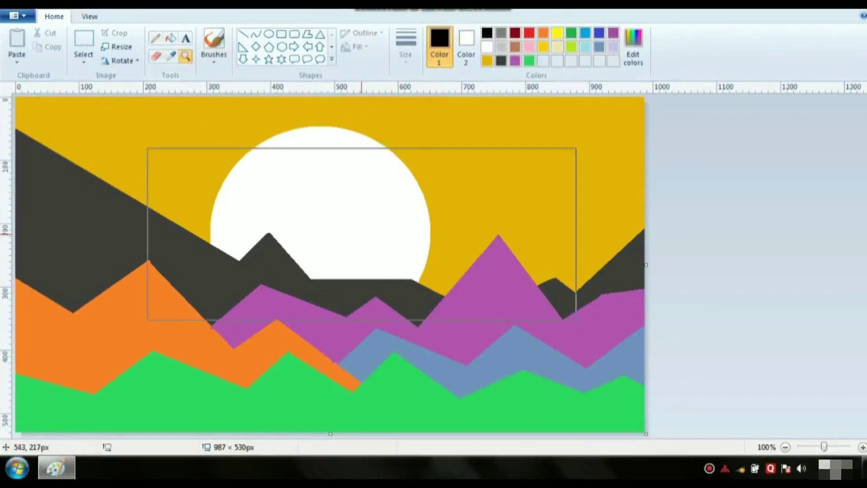
- Brush the black outline of a deer's body and neck onto the white sun above the flat part of the dark ridge
left_click(362, 232)
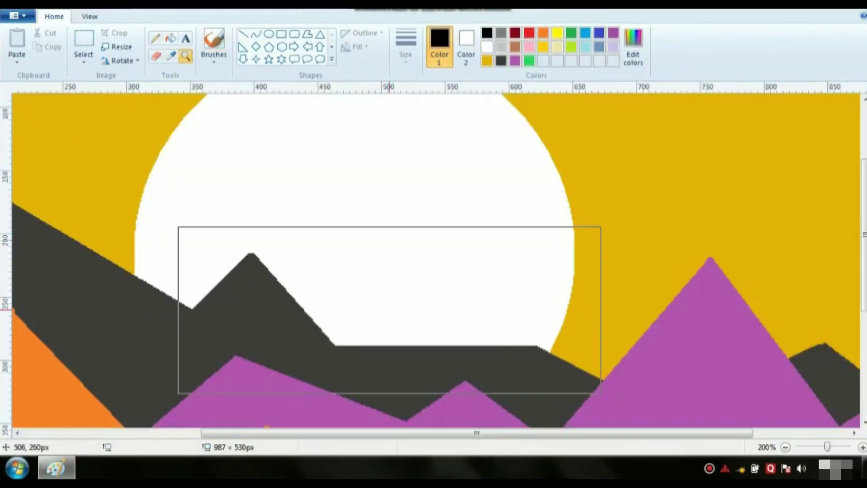
left_click(401, 306)
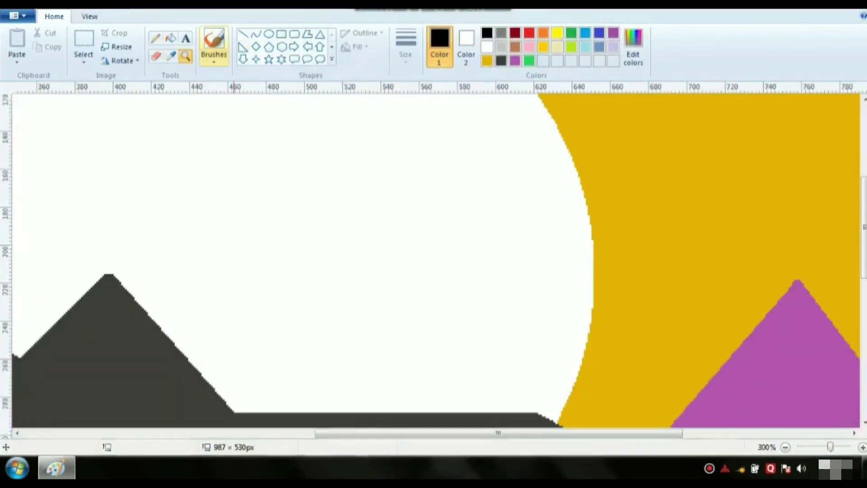
left_click(214, 54)
left_click(405, 50)
left_click(435, 132)
mouse_move(330, 309)
left_mouse_down()
mouse_move(313, 336)
mouse_move(339, 311)
mouse_move(430, 314)
mouse_move(437, 300)
mouse_move(429, 287)
mouse_move(454, 286)
mouse_move(450, 343)
left_mouse_up()
mouse_move(335, 362)
left_mouse_down()
mouse_move(394, 364)
mouse_move(459, 332)
mouse_move(326, 358)
mouse_move(349, 363)
left_mouse_up()
mouse_move(312, 332)
left_mouse_down()
mouse_move(307, 345)
mouse_move(317, 338)
mouse_move(328, 365)
mouse_move(324, 332)
left_mouse_up()
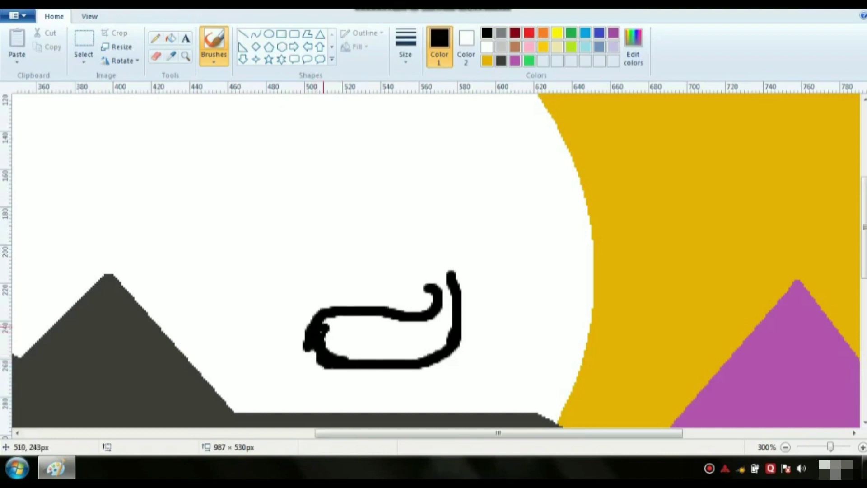
- Paint the deer's head, two ears and the back of its neck in black with a thinner brush
left_click(406, 54)
left_click(429, 108)
mouse_move(432, 294)
left_mouse_down()
mouse_move(413, 282)
mouse_move(422, 284)
mouse_move(415, 274)
mouse_move(424, 273)
left_mouse_up()
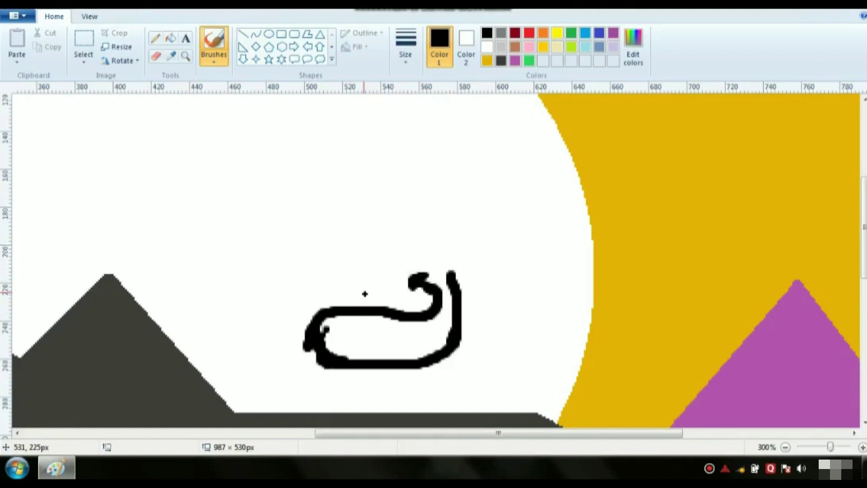
mouse_move(406, 254)
left_mouse_down()
mouse_move(414, 265)
mouse_move(406, 255)
mouse_move(421, 264)
mouse_move(439, 258)
mouse_move(418, 270)
mouse_move(438, 264)
mouse_move(445, 273)
mouse_move(446, 264)
left_mouse_up()
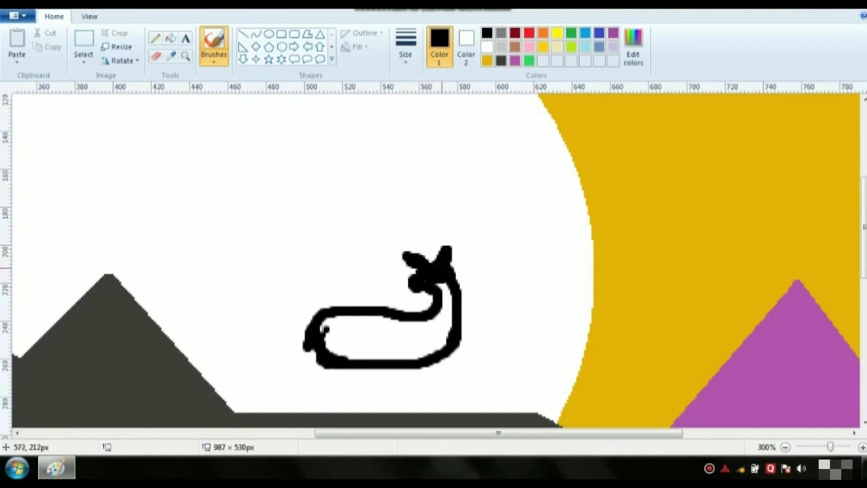
mouse_move(457, 253)
left_mouse_down()
mouse_move(443, 279)
mouse_move(450, 324)
left_mouse_up()
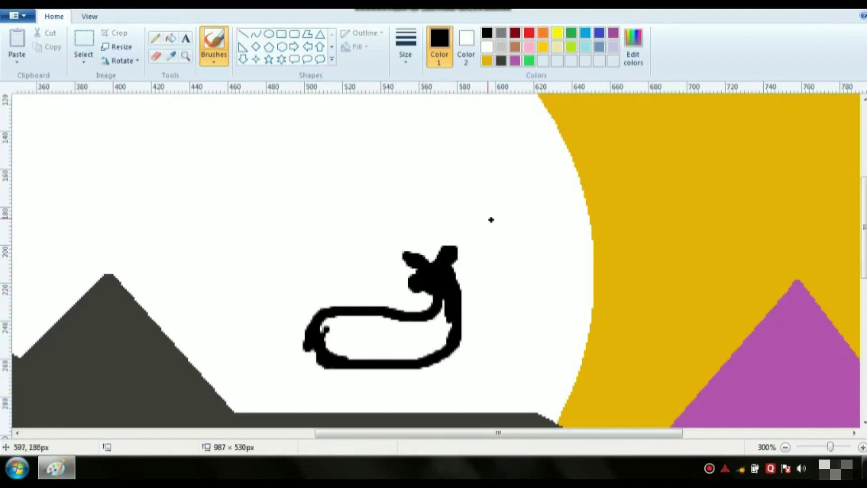
- Draw a thin black curved antler rising from the deer's head toward the right using the Curve shape
left_click(256, 34)
left_click(405, 45)
left_click(434, 132)
key("ctrl+z")
left_click(405, 48)
left_click(434, 107)
left_click_drag(475, 178, 434, 258)
left_click_drag(454, 217, 429, 217)
left_click(511, 249)
- Draw a matching black curved antler from the deer's head toward the left
left_click_drag(359, 185, 434, 261)
left_click_drag(369, 197, 423, 220)
left_click(256, 219)
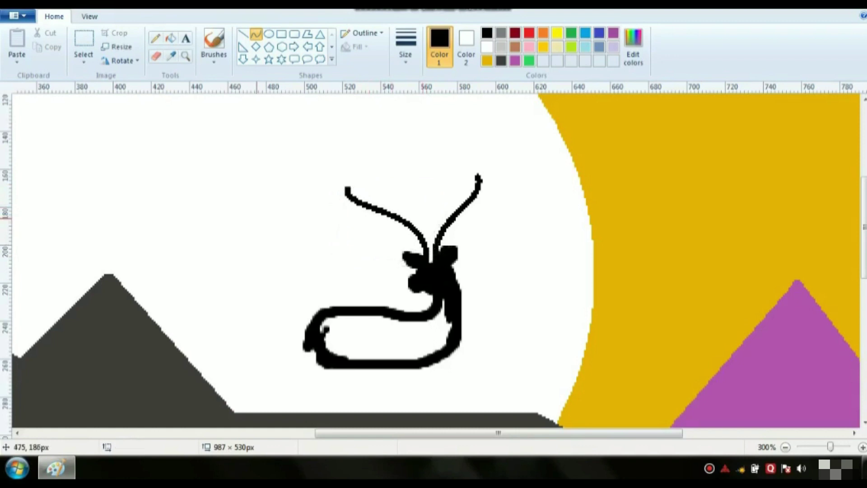
- Add a short black tine about 8 px long to the inner side of the right antler
mouse_move(460, 185)
left_mouse_down()
mouse_move(461, 203)
mouse_move(453, 193)
mouse_move(453, 182)
mouse_move(463, 197)
left_mouse_up()
left_click(465, 224)
key("ctrl+z")
key("ctrl+z")
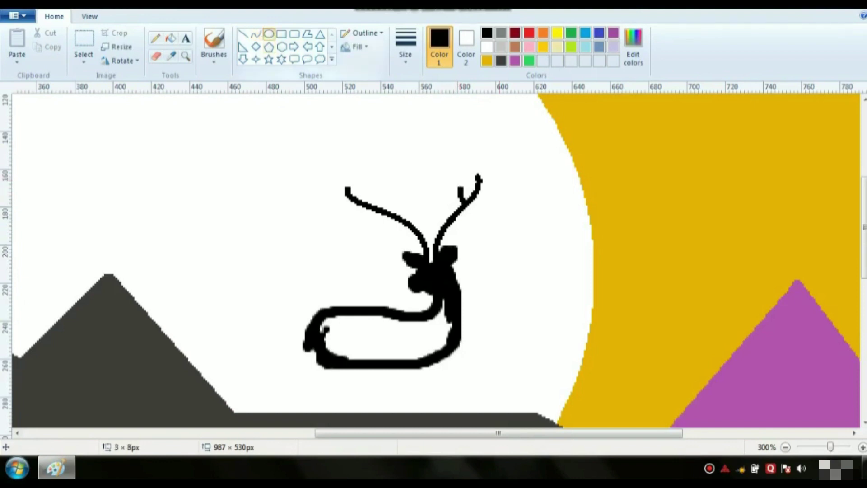
- Add a short hooked tine near the left antler's tip and a longer forked tine farther in, using black curves
left_click_drag(367, 187, 379, 204)
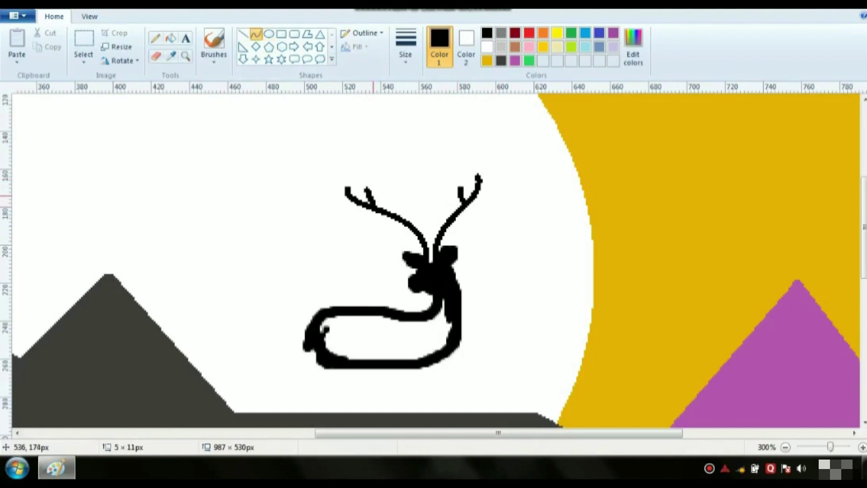
left_click(373, 192)
left_click(390, 189)
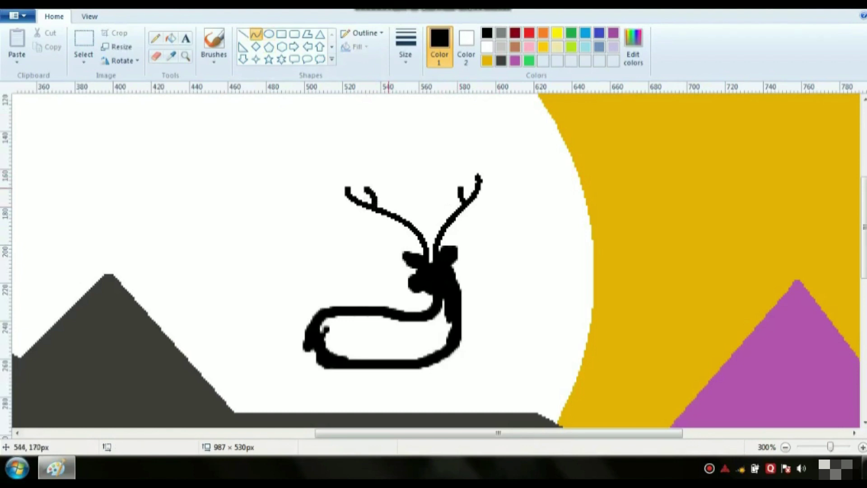
mouse_move(393, 176)
left_mouse_down()
mouse_move(396, 215)
mouse_move(394, 192)
left_mouse_up()
left_click(388, 192)
left_click(371, 162)
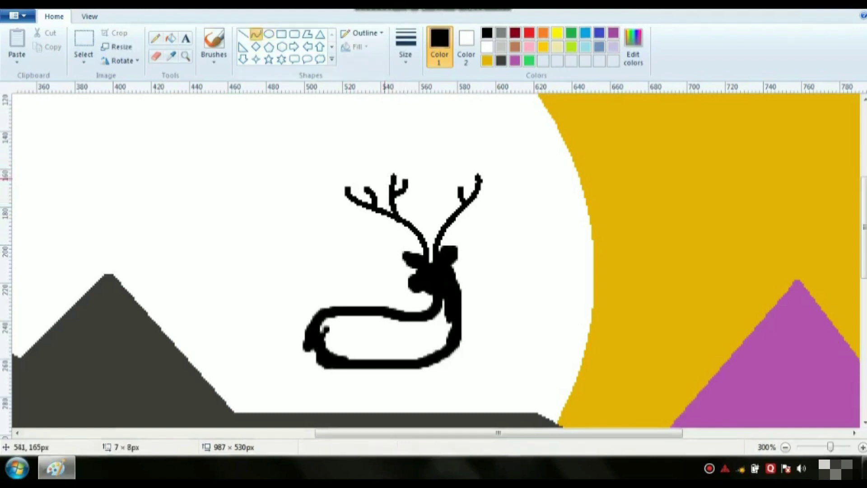
- Add a forked black tine to the right antler and a small curved tine near the base of each antler
mouse_move(432, 183)
left_mouse_down()
mouse_move(451, 216)
mouse_move(443, 200)
left_mouse_up()
left_click(438, 201)
left_click(444, 203)
mouse_move(444, 192)
left_mouse_down()
mouse_move(418, 227)
mouse_move(431, 215)
mouse_move(439, 234)
left_mouse_up()
left_click(416, 210)
left_click(416, 211)
left_click(429, 222)
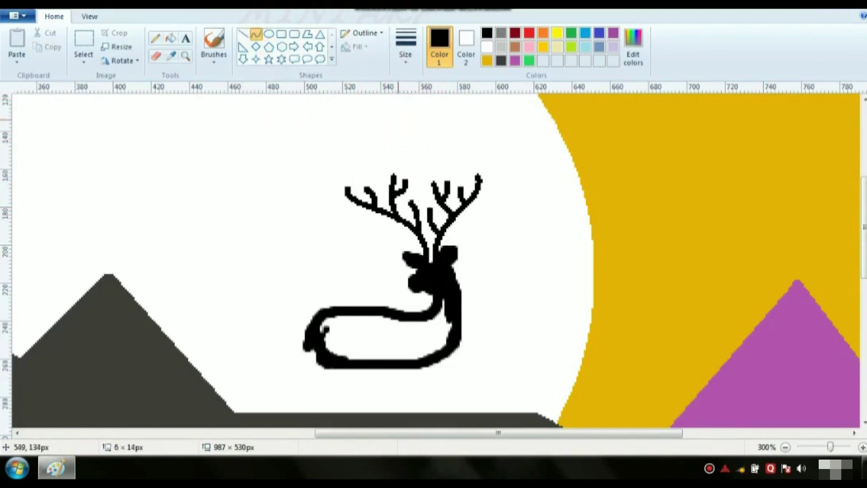
- Paint the inside of the deer's body solid black with a thick brush
left_click(214, 60)
left_click(215, 83)
left_click(405, 45)
left_click(433, 158)
mouse_move(330, 346)
left_mouse_down()
mouse_move(350, 322)
mouse_move(444, 330)
mouse_move(338, 330)
mouse_move(438, 339)
mouse_move(325, 330)
mouse_move(338, 345)
mouse_move(432, 354)
mouse_move(345, 354)
mouse_move(390, 348)
left_mouse_up()
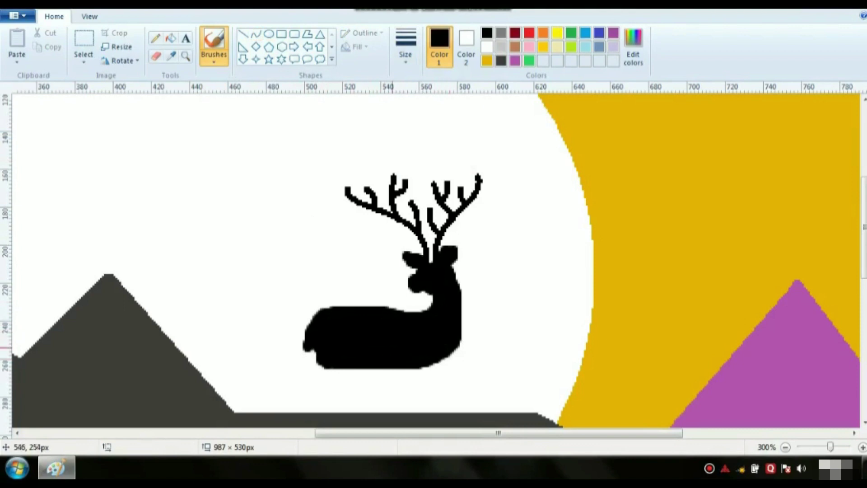
- Round out the deer's outer neck and chest and fill the hollow between neck and back with black curves
left_click(256, 34)
left_click_drag(454, 269, 429, 368)
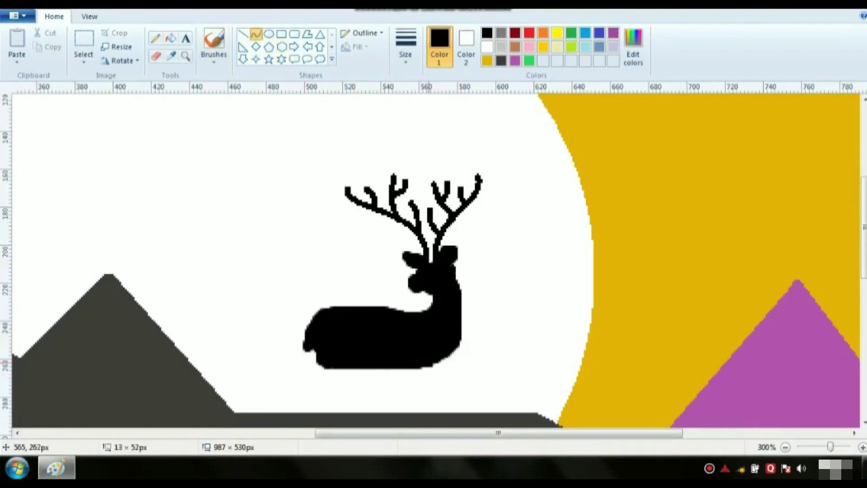
left_click_drag(468, 334, 473, 355)
left_click(322, 287)
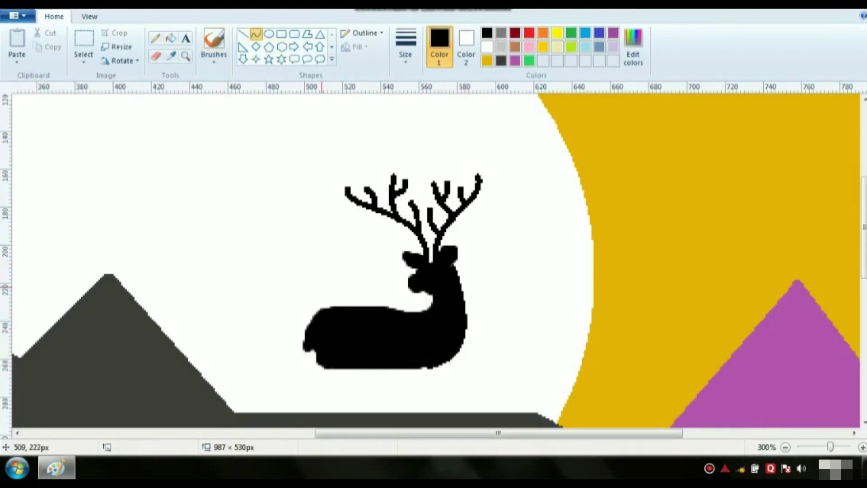
mouse_move(384, 308)
left_mouse_down()
mouse_move(428, 293)
mouse_move(415, 310)
mouse_move(432, 312)
left_mouse_up()
left_click(419, 338)
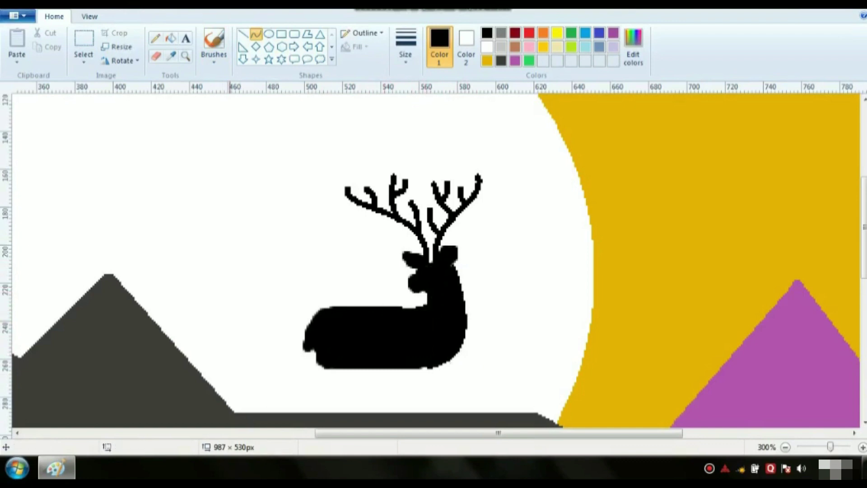
- Try painting a hind leg beneath the deer's rump with different brush sizes, undoing the strokes
left_click(405, 55)
left_click(434, 106)
left_click(214, 58)
left_click(214, 82)
left_click(405, 54)
left_click(434, 107)
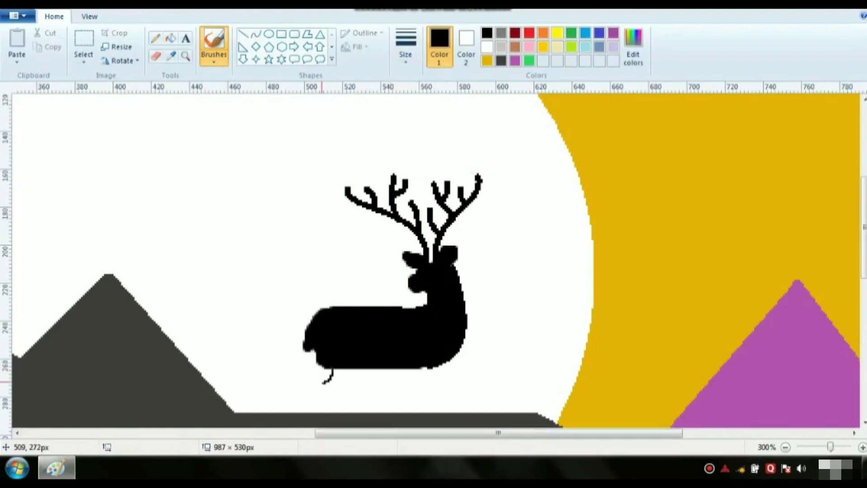
key("ctrl+z")
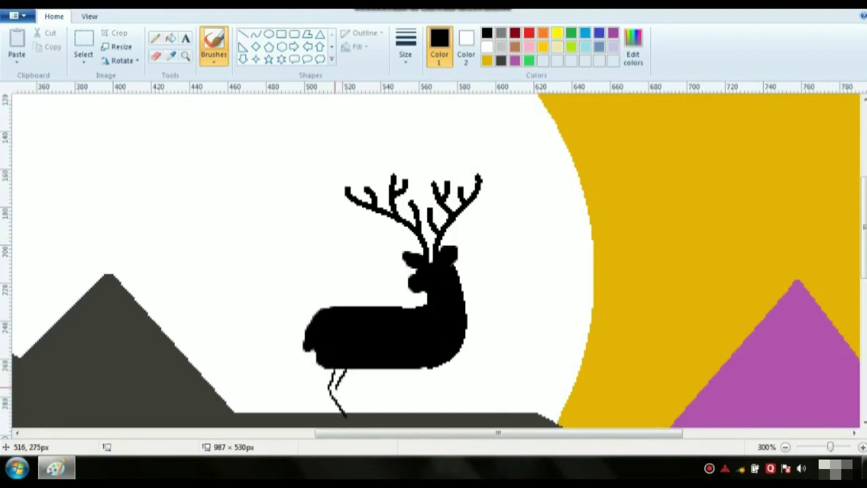
key("ctrl+z")
left_click(405, 54)
left_click(420, 92)
left_click(406, 45)
left_click(434, 131)
left_click(334, 372)
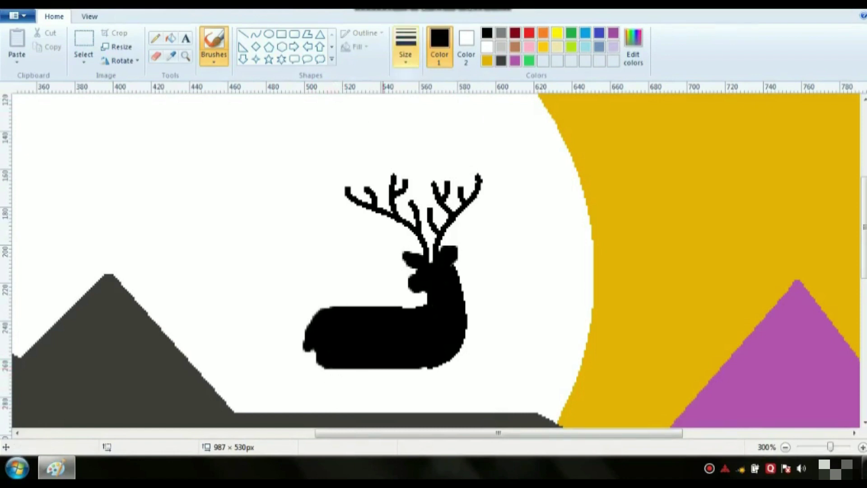
- Paint two bent black hind legs from the deer's rump down to the dark ridge with a thin brush
left_click(406, 45)
left_click(433, 106)
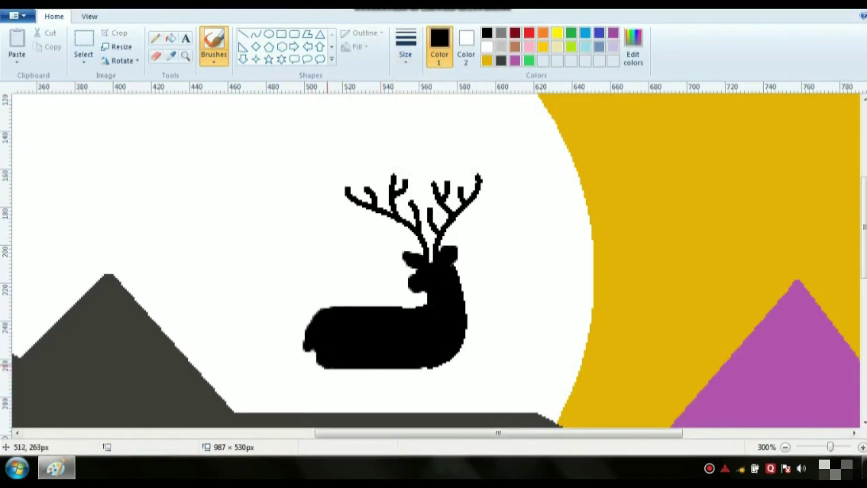
mouse_move(320, 368)
left_mouse_down()
mouse_move(336, 415)
mouse_move(332, 376)
mouse_move(361, 372)
mouse_move(346, 389)
mouse_move(358, 413)
left_mouse_up()
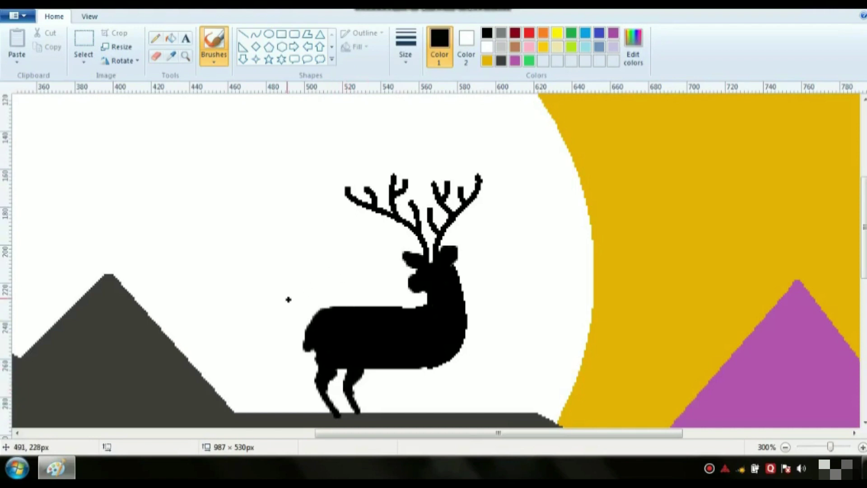
- Paint two straight tapering front legs down to the dark ridge and extend the deer's tail to a point
left_click_drag(425, 368, 433, 414)
left_click_drag(428, 367, 446, 407)
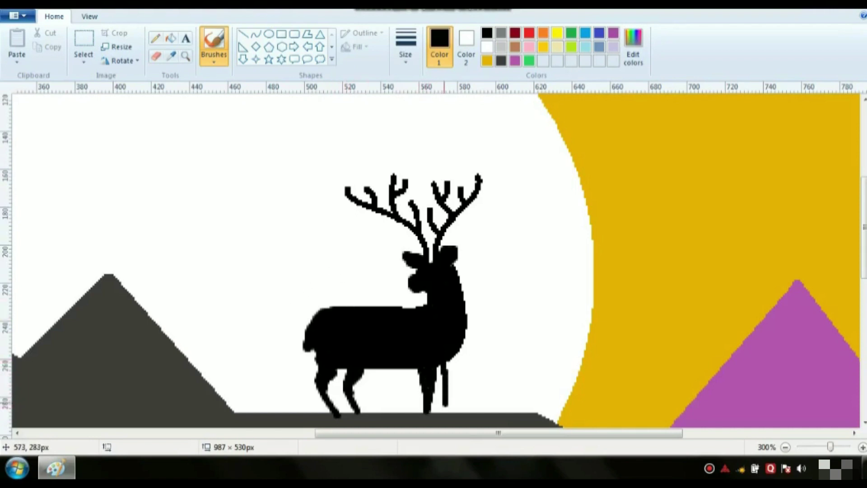
left_click_drag(457, 359, 450, 415)
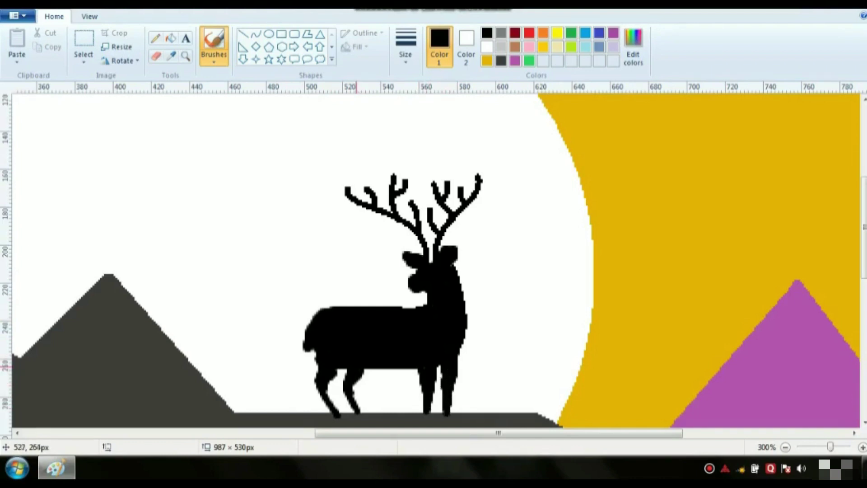
left_click_drag(306, 338, 298, 360)
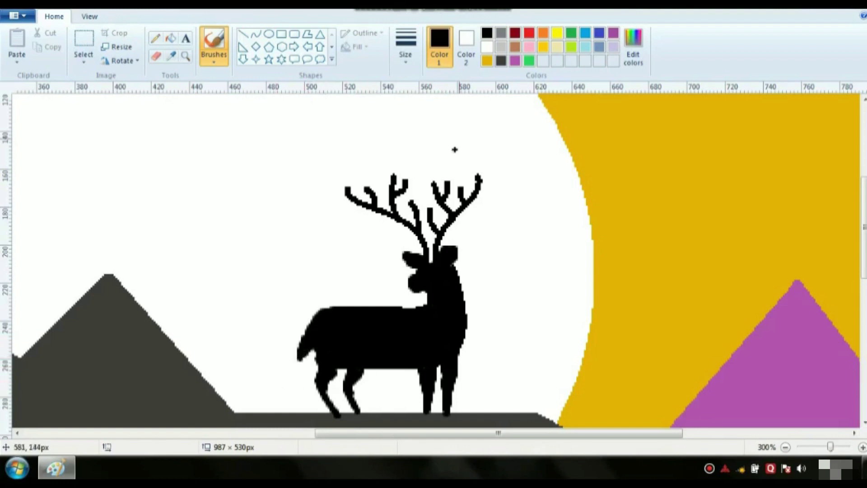
- Trim the deer's rump and back into a smooth slope with a white curve
left_click(487, 46)
left_click(256, 34)
left_click_drag(297, 344, 415, 307)
mouse_move(343, 333)
left_mouse_down()
mouse_move(308, 314)
mouse_move(301, 300)
mouse_move(371, 310)
mouse_move(335, 310)
left_mouse_up()
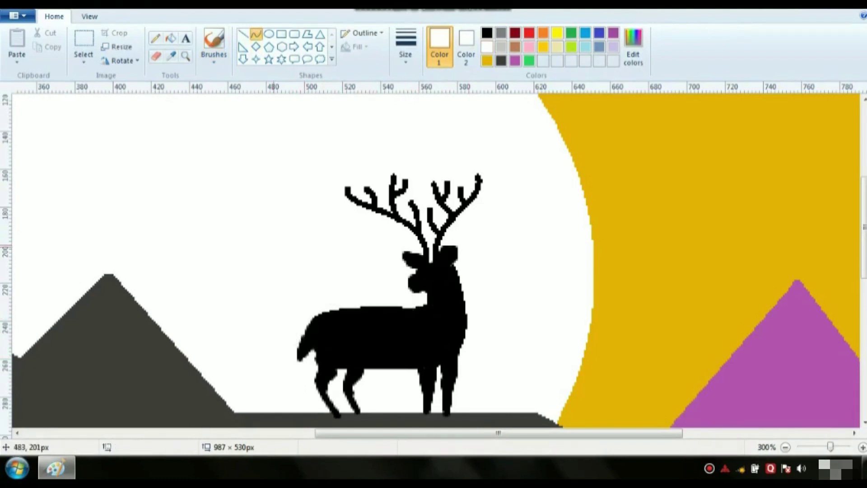
- Add the text "mini art" in black at the lower right corner of the painting, with the zoom at 100%
left_click(185, 56)
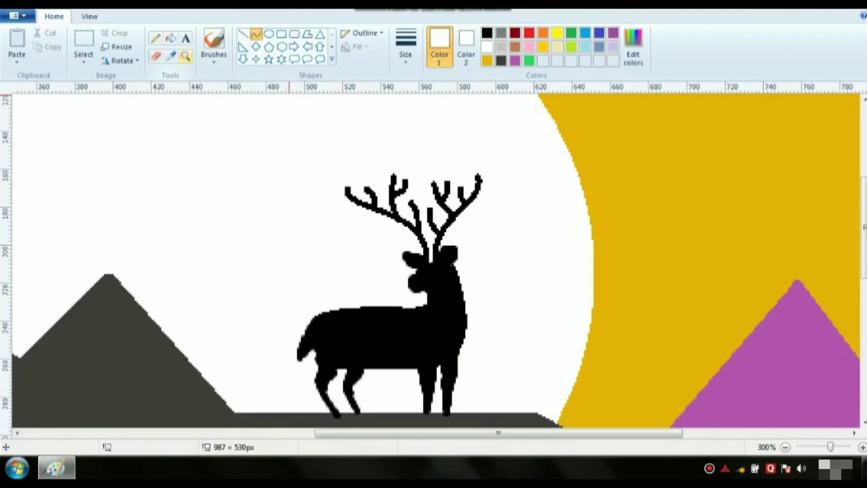
right_click(402, 367)
right_click(309, 246)
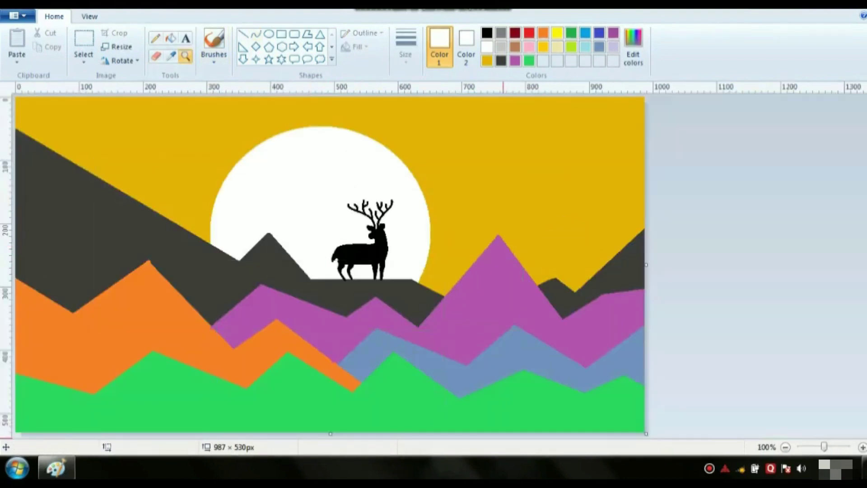
left_click(170, 39)
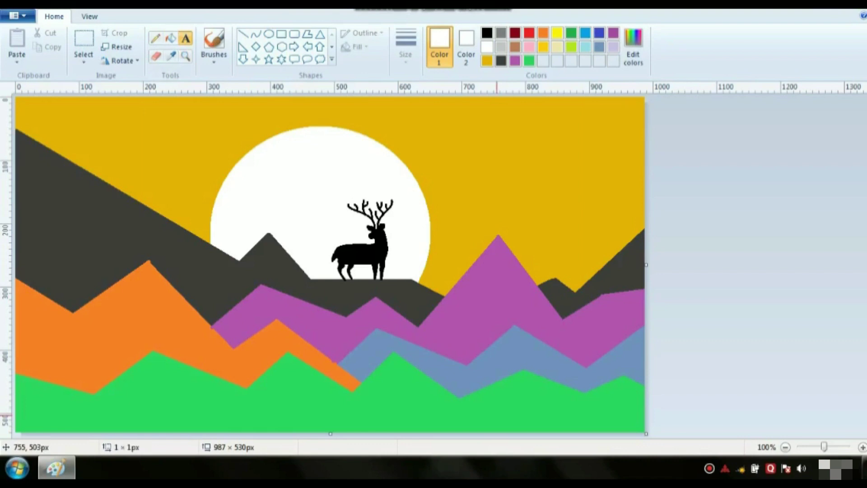
left_click(497, 414)
left_click(289, 32)
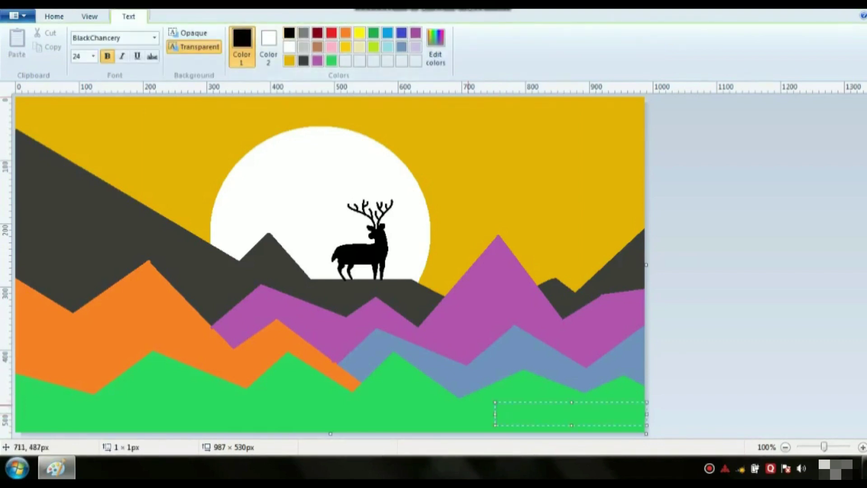
type("mini art")
left_click_drag(495, 402, 567, 406)
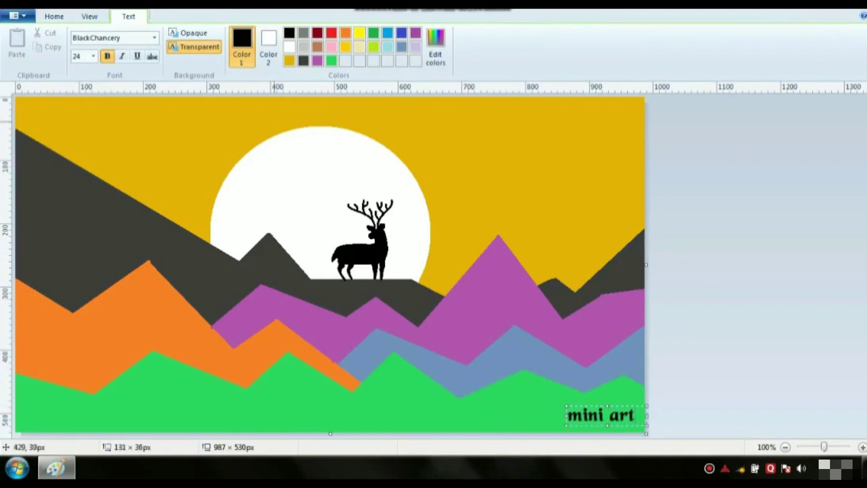
left_click(54, 16)
- Frame the painting with an unfilled white rectangle of about 983 × 525 px along the canvas edges
left_click(243, 34)
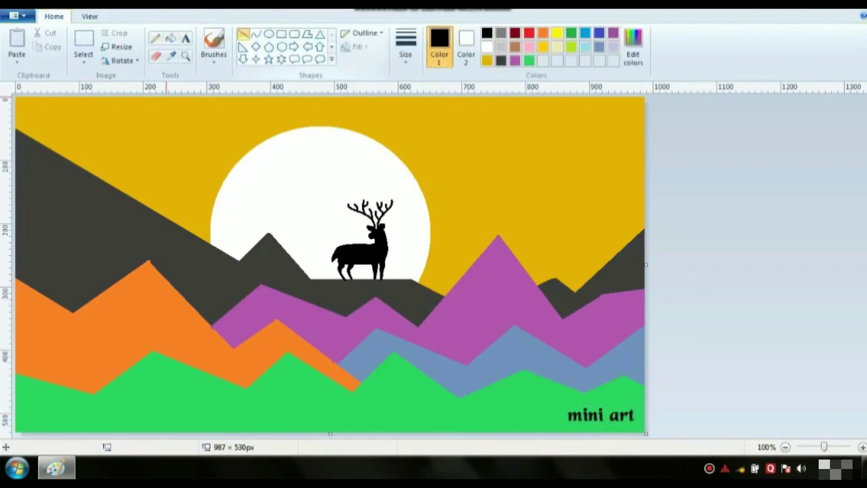
left_click(282, 34)
left_click(357, 47)
left_click(361, 62)
left_click(486, 47)
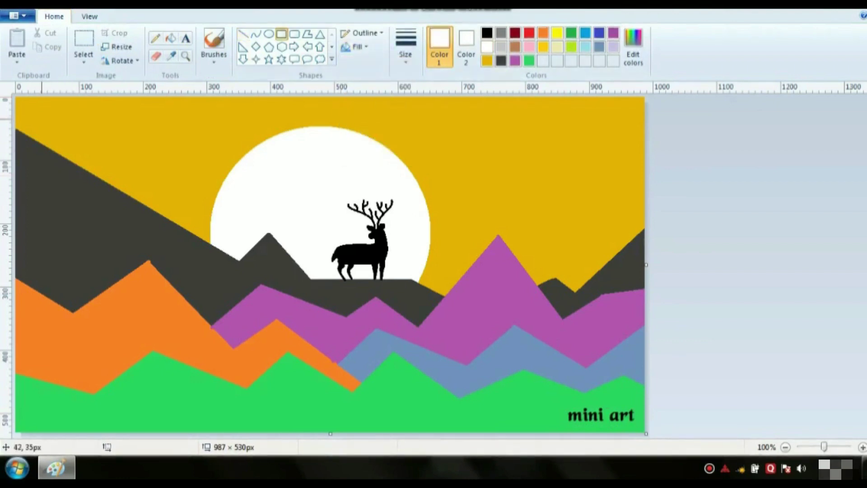
left_click_drag(17, 98, 643, 431)
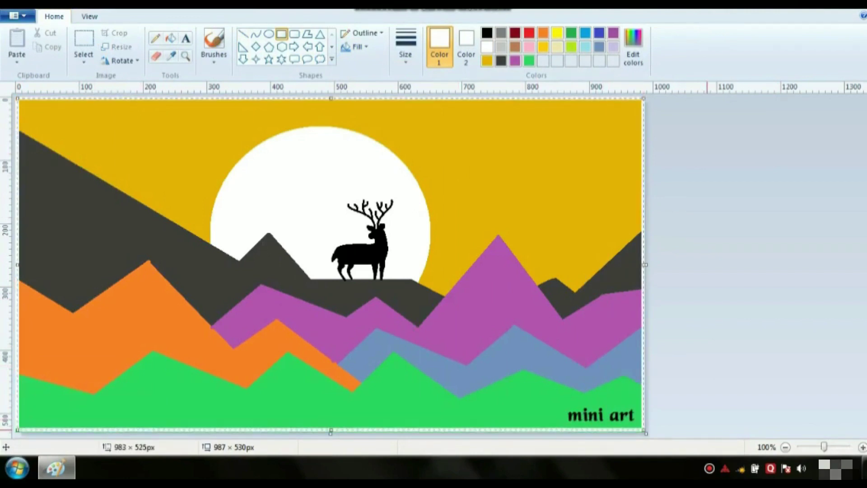